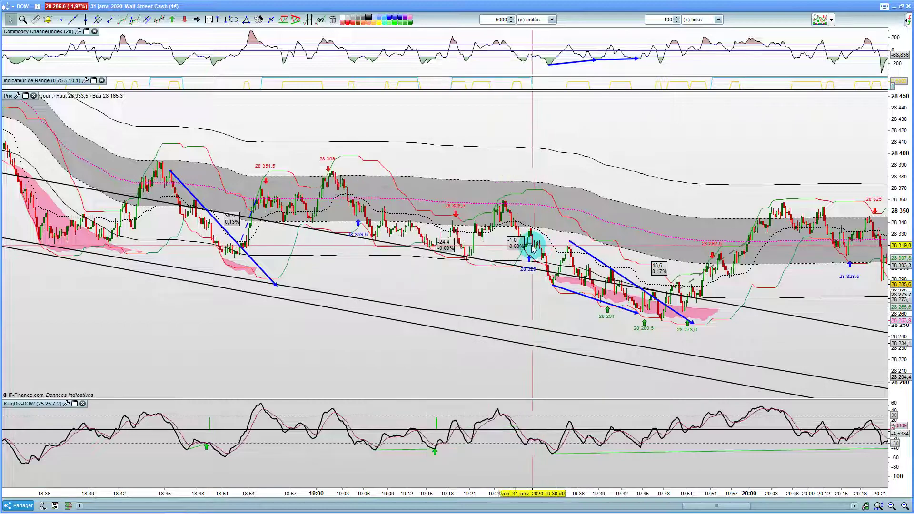
Examine the DOW chart's trade signals and price action from about 19:30 to 21:00 on 31 January 2020.
{"action": "left_click_drag", "start_coordinate": [744, 337], "coordinate": [530, 300]}
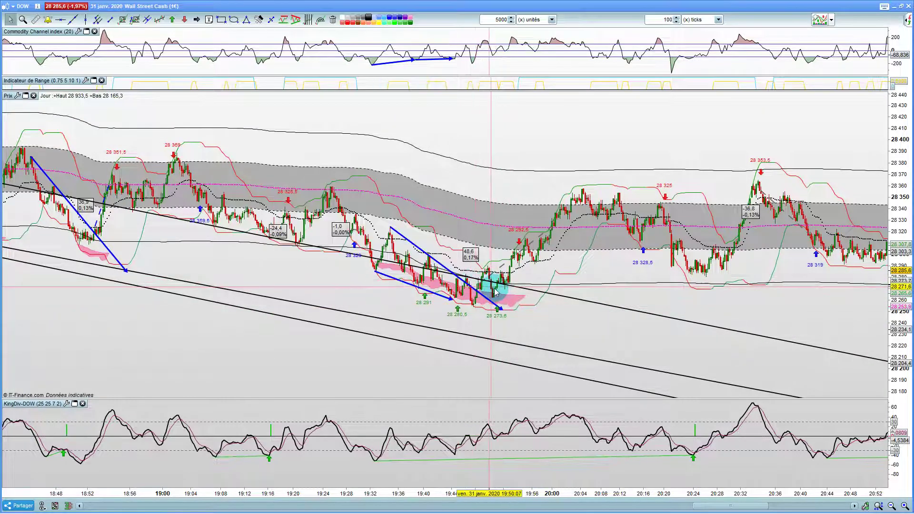
{"action": "left_click", "coordinate": [551, 231]}
{"action": "scroll", "coordinate": [551, 231], "scroll_direction": "down", "scroll_amount": 5}
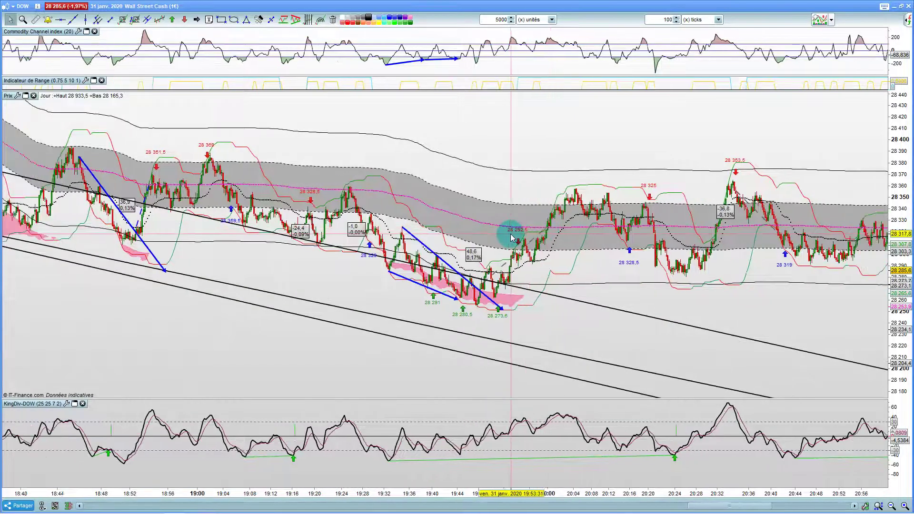
{"action": "scroll", "coordinate": [614, 214], "scroll_direction": "up", "scroll_amount": 2}
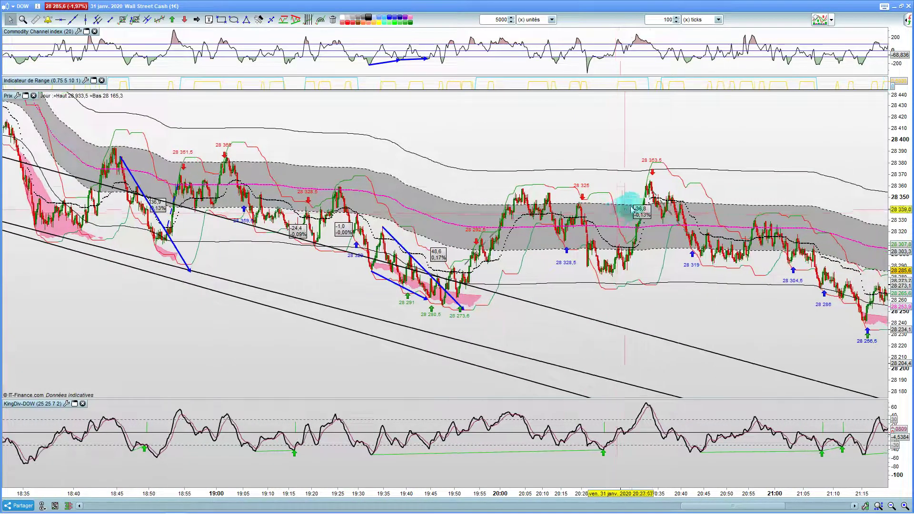
{"action": "left_click_drag", "start_coordinate": [653, 184], "coordinate": [373, 444]}
{"action": "scroll", "coordinate": [654, 191], "scroll_direction": "up", "scroll_amount": 1}
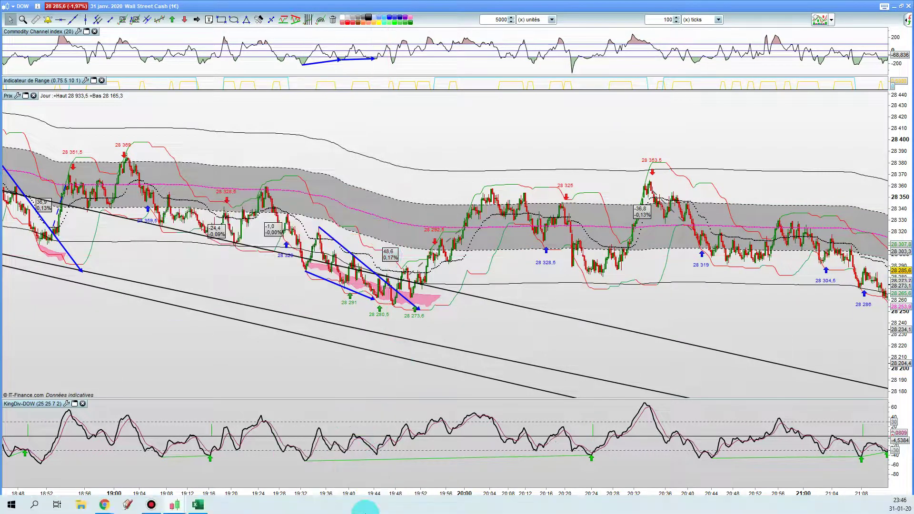
Switch to the Excel results workbook and set Setup 2's points for 31-01-20 to 465.
{"action": "left_click", "coordinate": [235, 505]}
{"action": "left_click", "coordinate": [199, 506]}
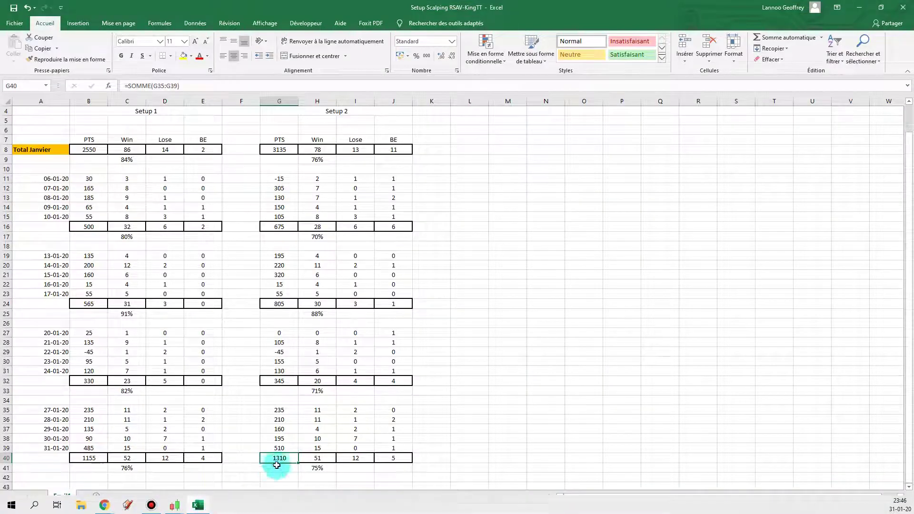
{"action": "left_click", "coordinate": [281, 448]}
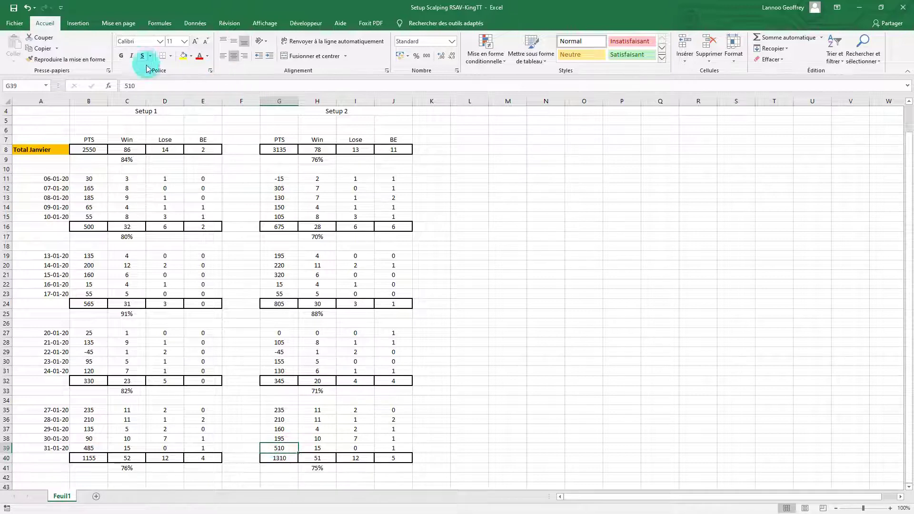
{"action": "left_click", "coordinate": [143, 85]}
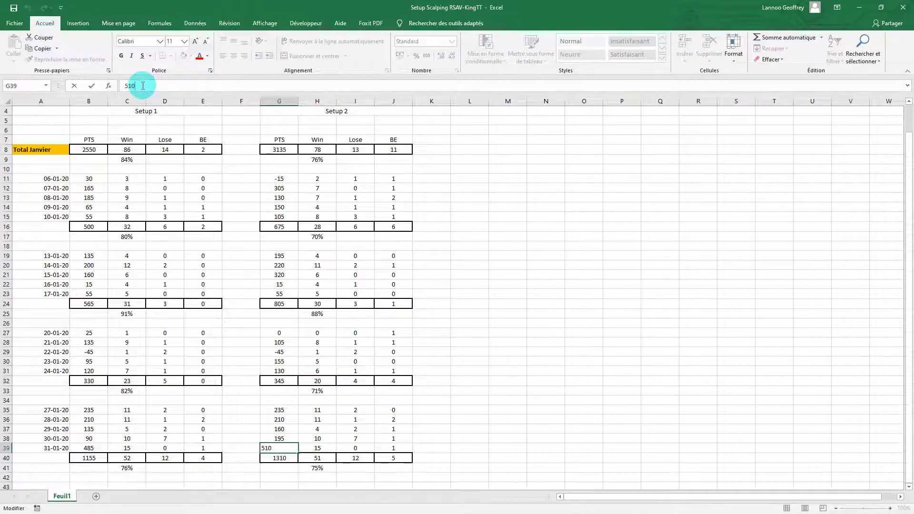
{"action": "double_click", "coordinate": [142, 85]}
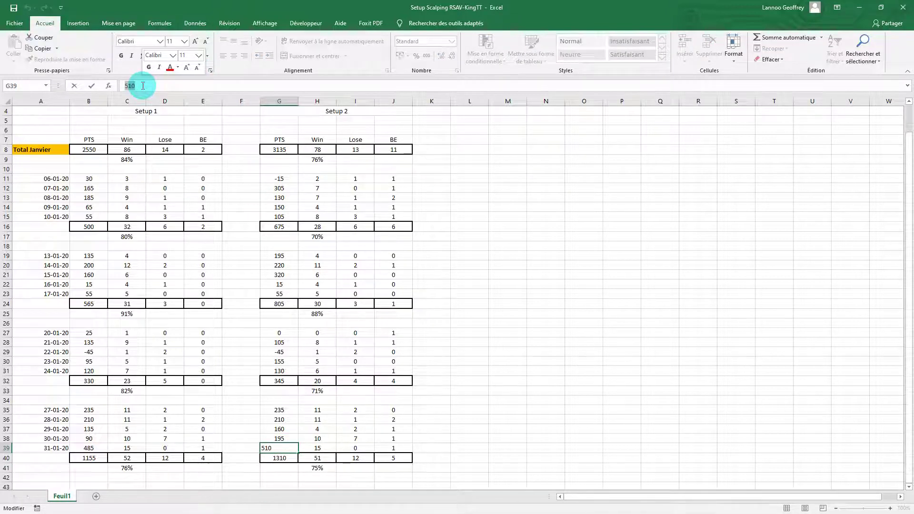
{"action": "type", "text": "465"}
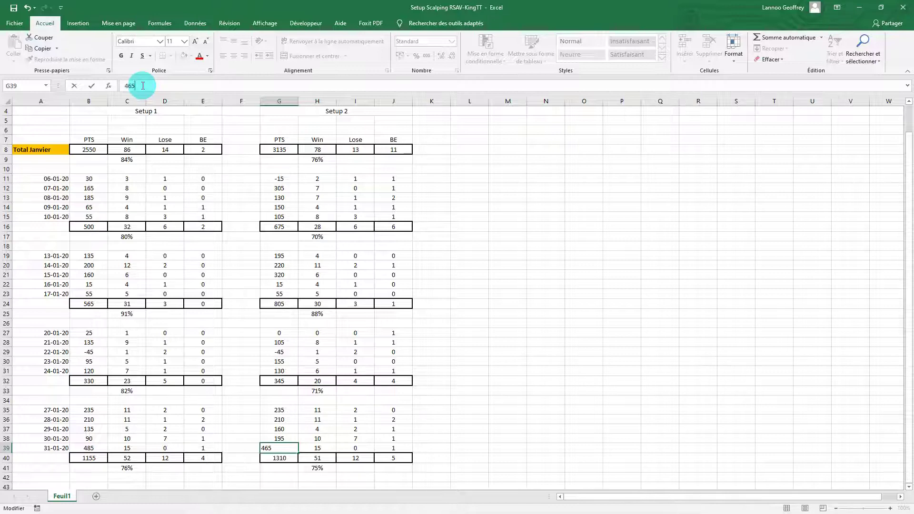
{"action": "key", "text": "Return"}
Set Setup 2's BE count for 31-01-20 to 2.
{"action": "key", "text": "Right"}
{"action": "key", "text": "Up"}
{"action": "key", "text": "Right"}
{"action": "key", "text": "Right"}
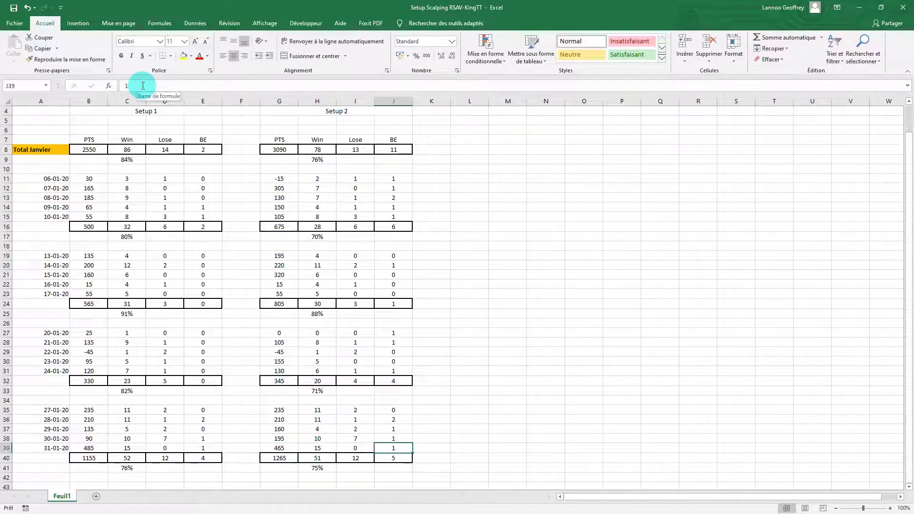
{"action": "key", "text": "Return"}
Set Setup 2's win count for 31-01-20 to 14.
{"action": "key", "text": "Up"}
{"action": "key", "text": "Left"}
{"action": "key", "text": "Left"}
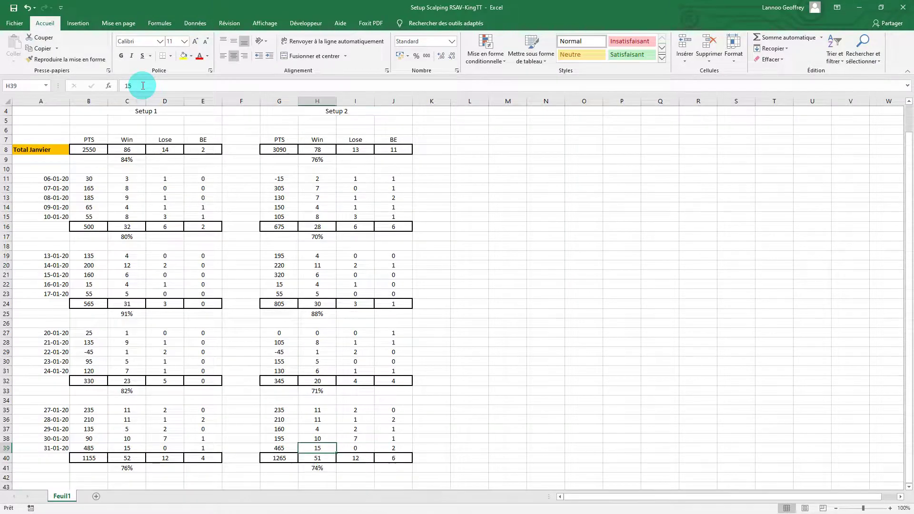
{"action": "type", "text": "14"}
{"action": "key", "text": "Return"}
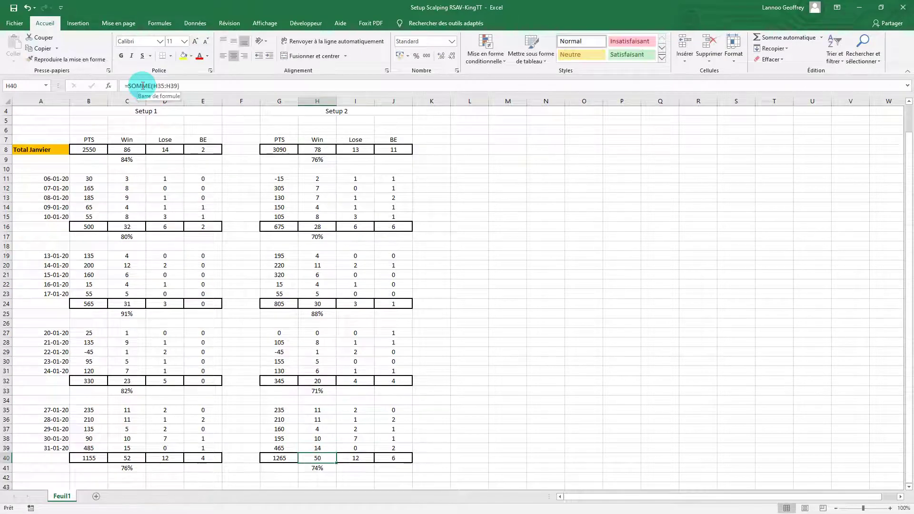
Return to the DOW trading chart and examine the signals between about 20:20 and 21:55.
{"action": "left_click", "coordinate": [865, 9]}
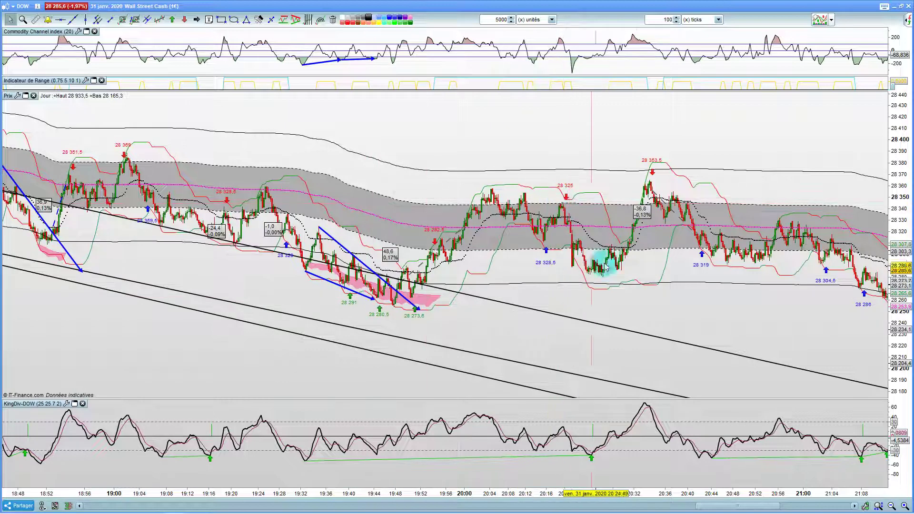
{"action": "left_click", "coordinate": [653, 202]}
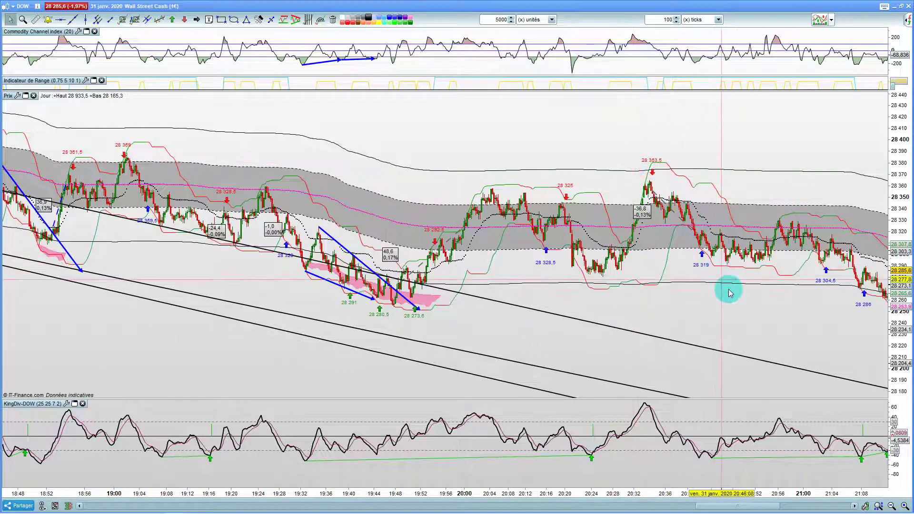
{"action": "left_click_drag", "start_coordinate": [728, 292], "coordinate": [544, 292]}
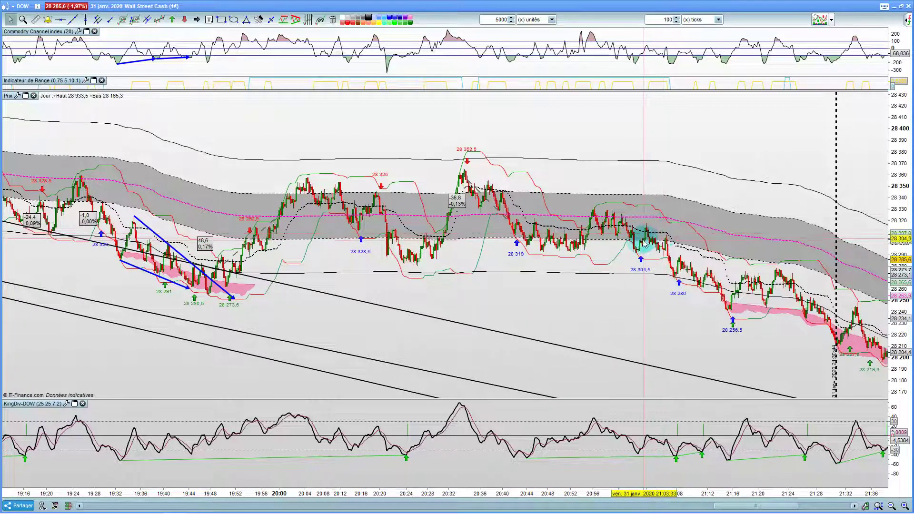
{"action": "left_click", "coordinate": [681, 295]}
{"action": "left_click", "coordinate": [505, 227]}
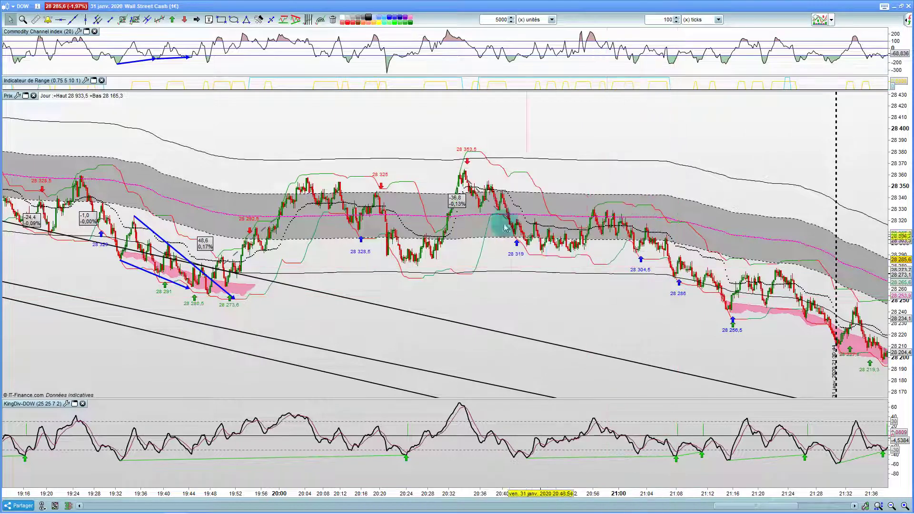
{"action": "left_click", "coordinate": [732, 338]}
{"action": "left_click_drag", "start_coordinate": [774, 353], "coordinate": [446, 438]}
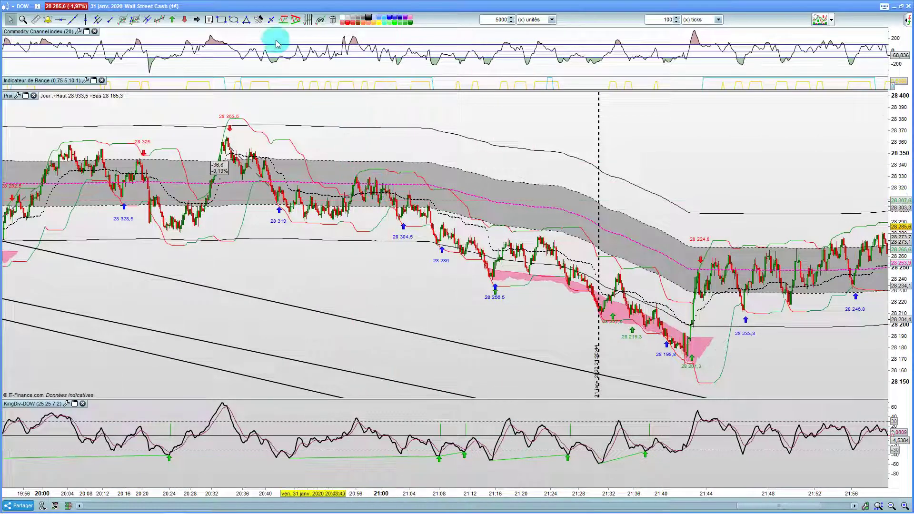
Draw a blue downward arrow over the price decline from about 21:00 to about 21:26.
{"action": "left_click", "coordinate": [196, 20]}
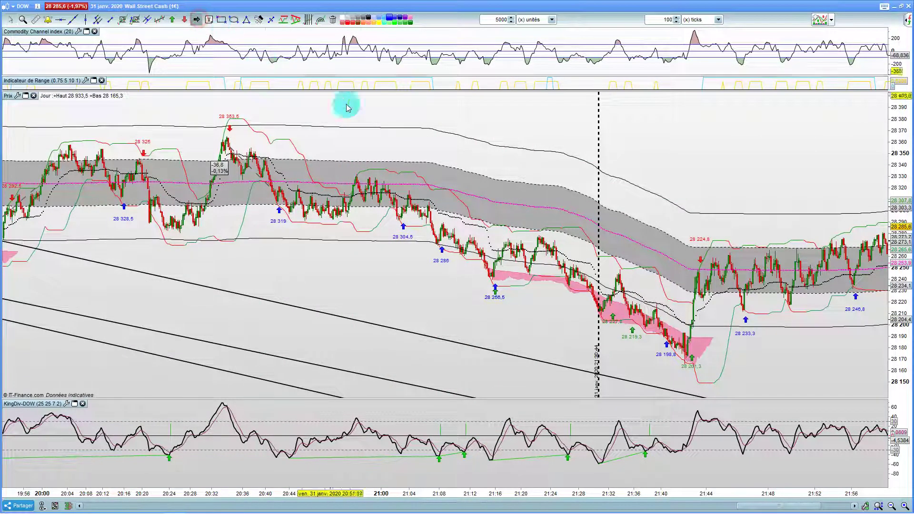
{"action": "mouse_move", "coordinate": [383, 183]}
{"action": "left_mouse_down"}
{"action": "mouse_move", "coordinate": [557, 232]}
{"action": "mouse_move", "coordinate": [563, 285]}
{"action": "left_mouse_up"}
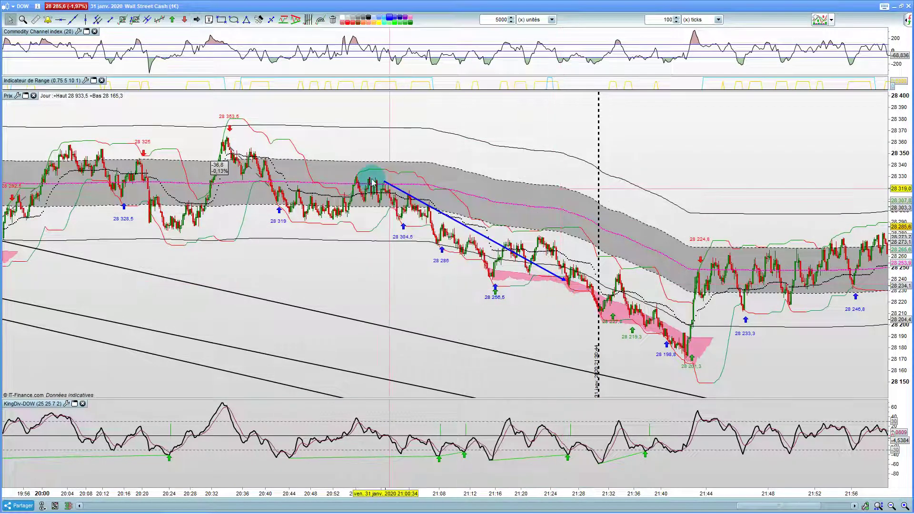
{"action": "left_click", "coordinate": [509, 247]}
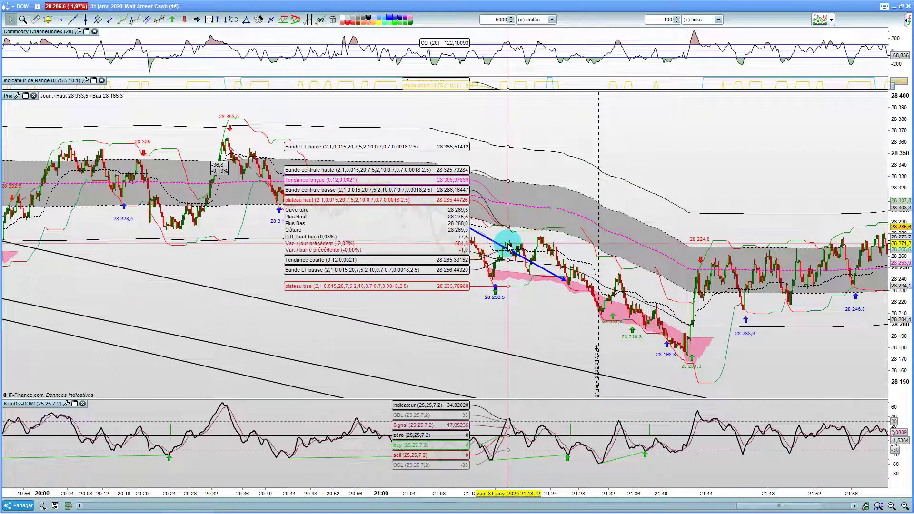
{"action": "mouse_move", "coordinate": [509, 247]}
{"action": "left_mouse_down"}
{"action": "mouse_move", "coordinate": [500, 442]}
{"action": "mouse_move", "coordinate": [452, 449]}
{"action": "mouse_move", "coordinate": [481, 444]}
{"action": "mouse_move", "coordinate": [491, 462]}
{"action": "mouse_move", "coordinate": [536, 281]}
{"action": "mouse_move", "coordinate": [570, 284]}
{"action": "mouse_move", "coordinate": [643, 331]}
{"action": "mouse_move", "coordinate": [595, 314]}
{"action": "mouse_move", "coordinate": [728, 355]}
{"action": "mouse_move", "coordinate": [565, 350]}
{"action": "mouse_move", "coordinate": [575, 318]}
{"action": "mouse_move", "coordinate": [530, 316]}
{"action": "mouse_move", "coordinate": [497, 358]}
{"action": "mouse_move", "coordinate": [437, 281]}
{"action": "mouse_move", "coordinate": [473, 349]}
{"action": "mouse_move", "coordinate": [464, 241]}
{"action": "mouse_move", "coordinate": [274, 7]}
{"action": "mouse_move", "coordinate": [473, 295]}
{"action": "mouse_move", "coordinate": [424, 306]}
{"action": "mouse_move", "coordinate": [507, 381]}
{"action": "mouse_move", "coordinate": [514, 350]}
{"action": "mouse_move", "coordinate": [488, 328]}
{"action": "mouse_move", "coordinate": [385, 50]}
{"action": "mouse_move", "coordinate": [343, 37]}
{"action": "mouse_move", "coordinate": [310, 55]}
{"action": "mouse_move", "coordinate": [401, 154]}
{"action": "mouse_move", "coordinate": [405, 197]}
{"action": "left_mouse_up"}
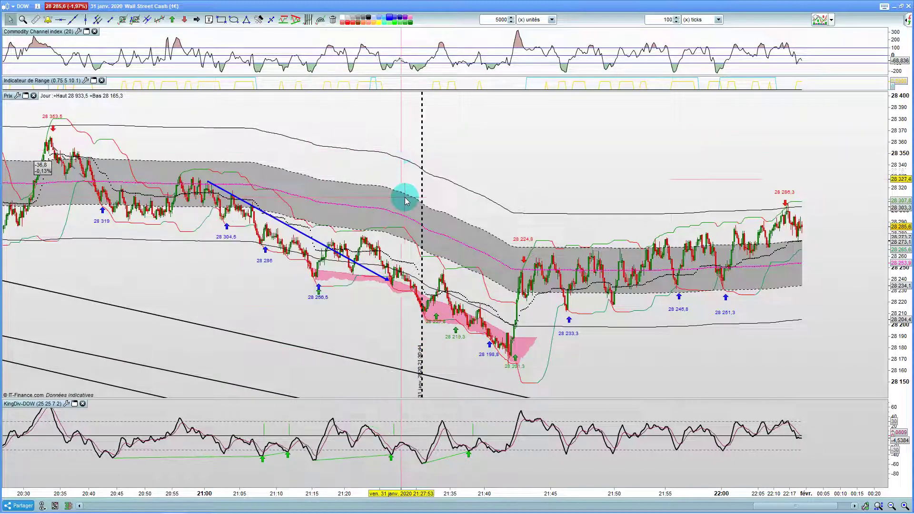
Switch to the Excel workbook and set the 31-01-20 points to 525 for Setup 1 and 515 for Setup 2.
{"action": "mouse_move", "coordinate": [282, 508]}
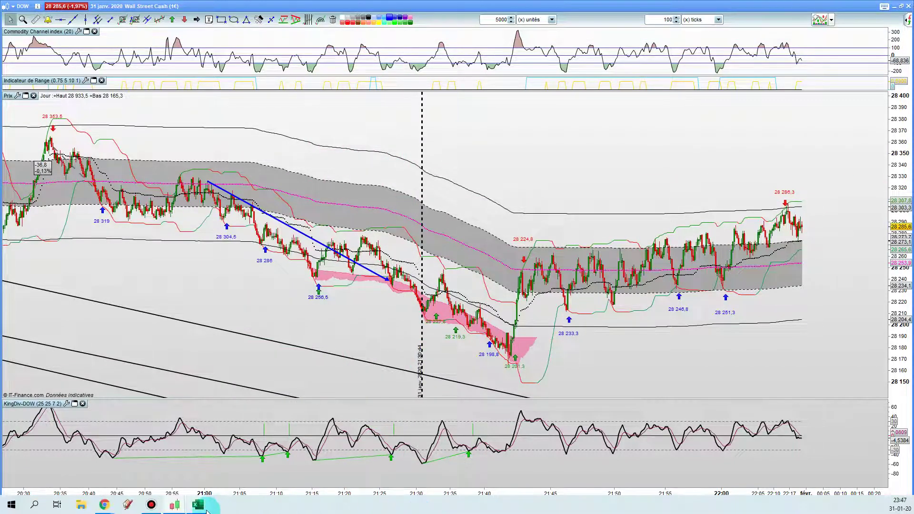
{"action": "left_click", "coordinate": [236, 483]}
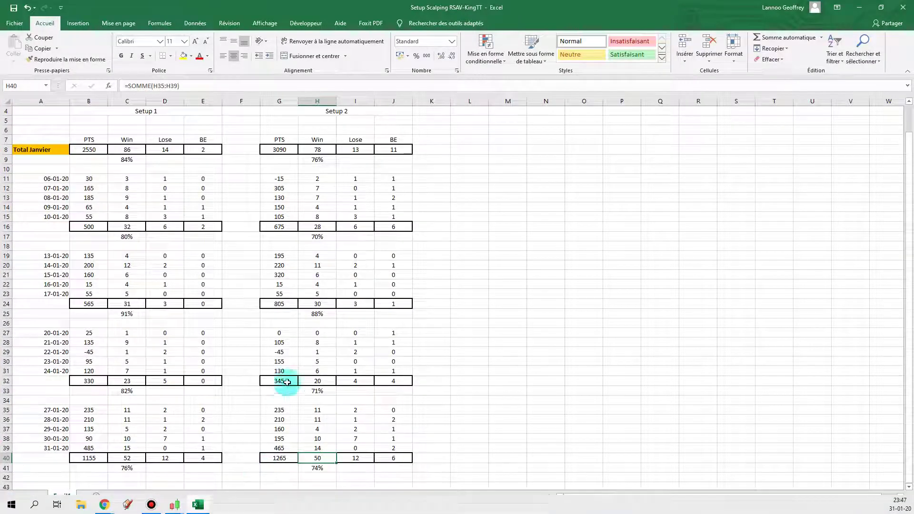
{"action": "left_click", "coordinate": [92, 449]}
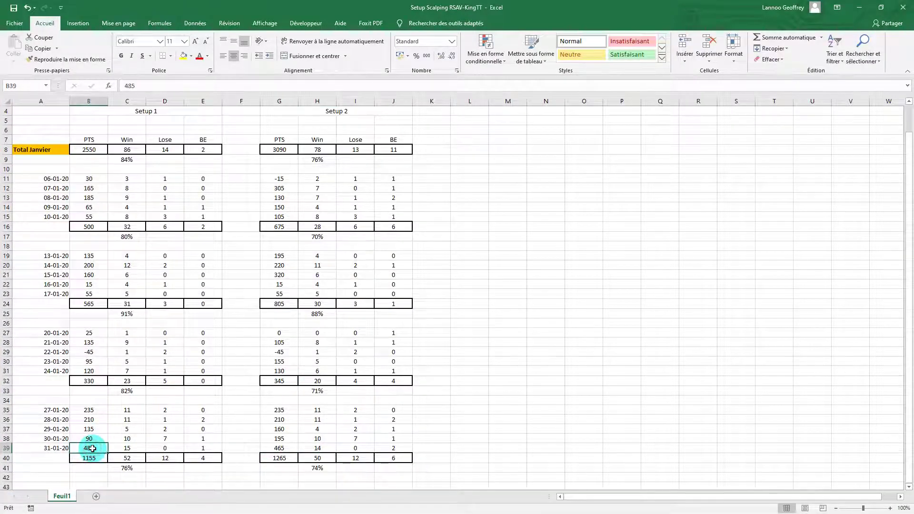
{"action": "left_click", "coordinate": [141, 86]}
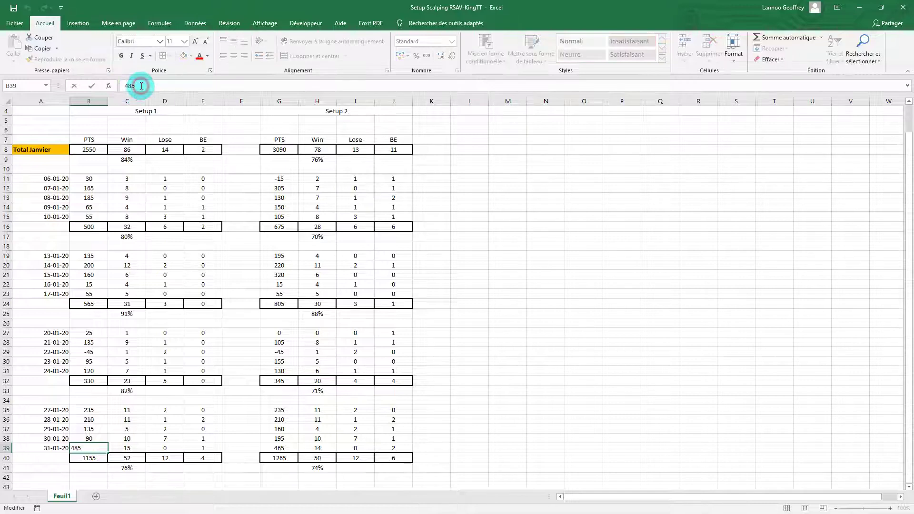
{"action": "left_click", "coordinate": [281, 447]}
{"action": "double_click", "coordinate": [131, 85]}
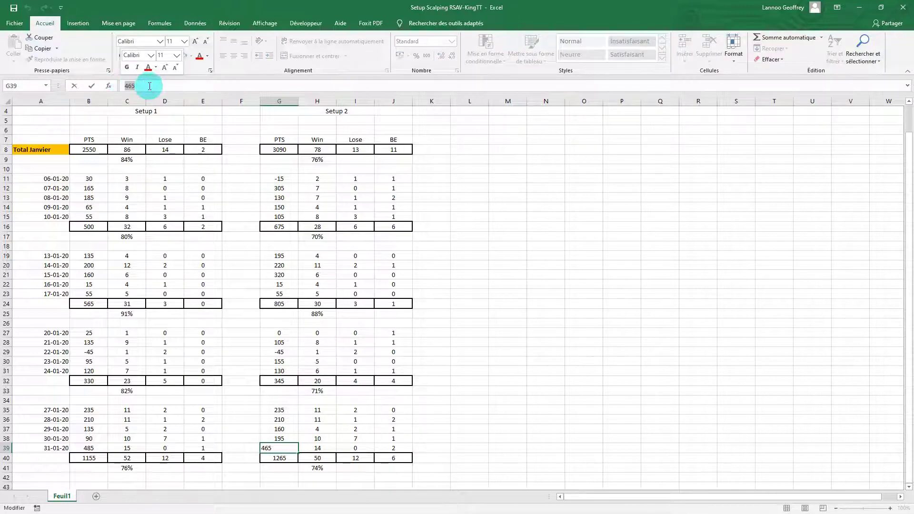
{"action": "left_click", "coordinate": [149, 86]}
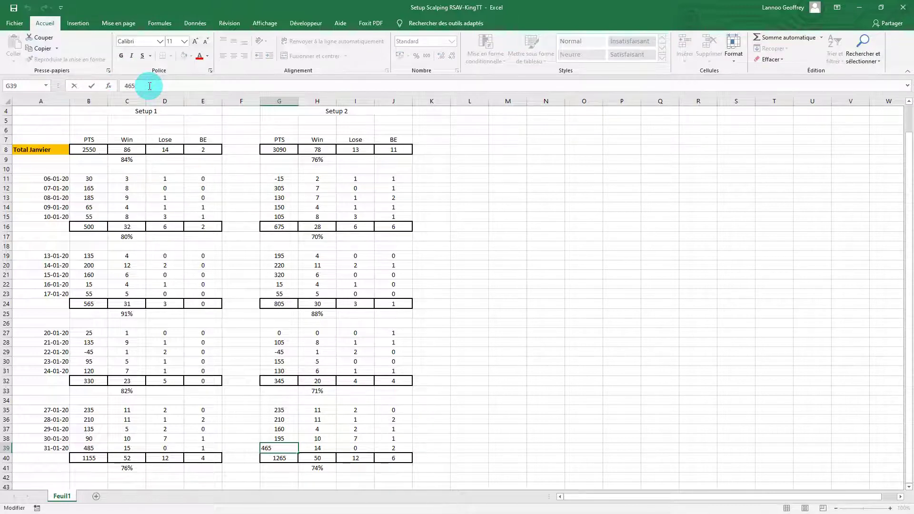
{"action": "left_click", "coordinate": [474, 399]}
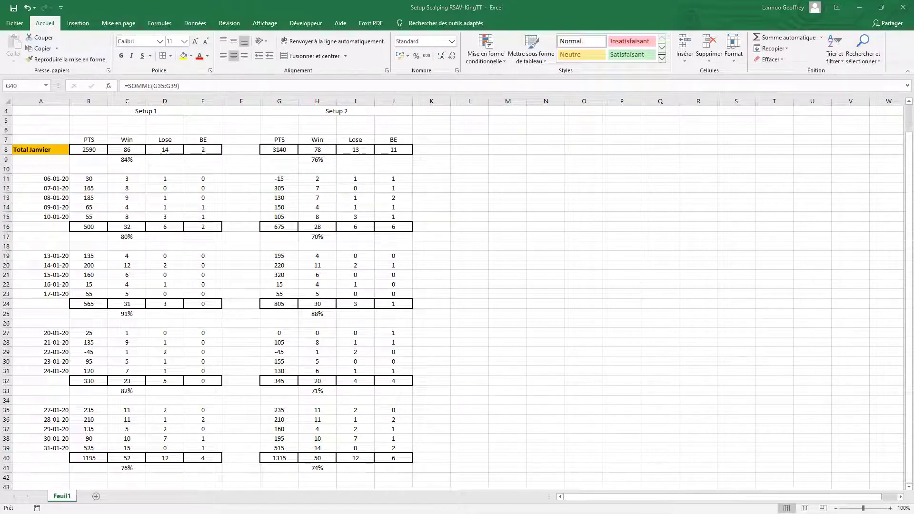
Review the points, win and BE entries for 31-01-20 in both Setup 1 and Setup 2.
{"action": "left_click", "coordinate": [87, 449]}
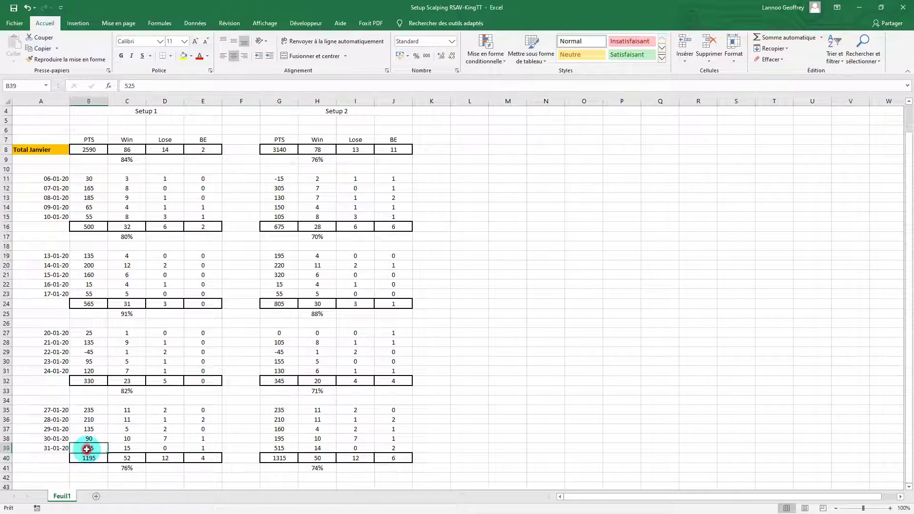
{"action": "left_click", "coordinate": [275, 448]}
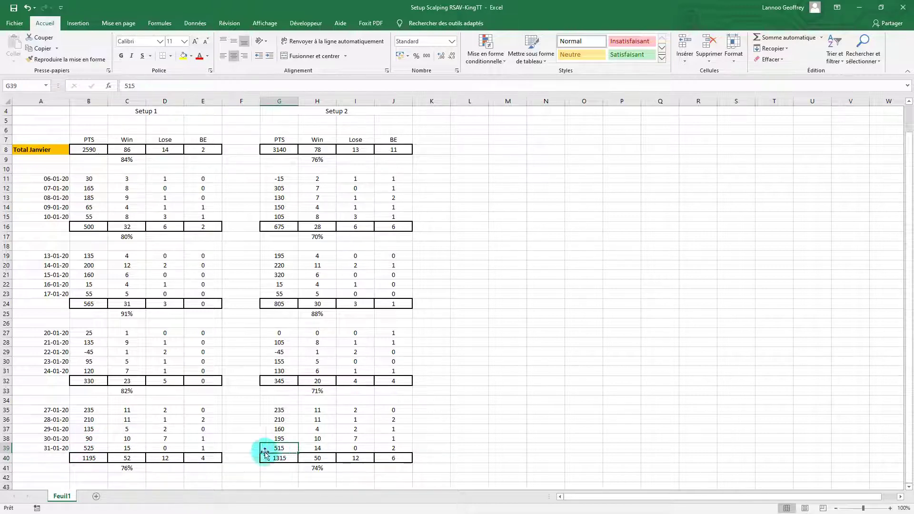
{"action": "left_click", "coordinate": [86, 447]}
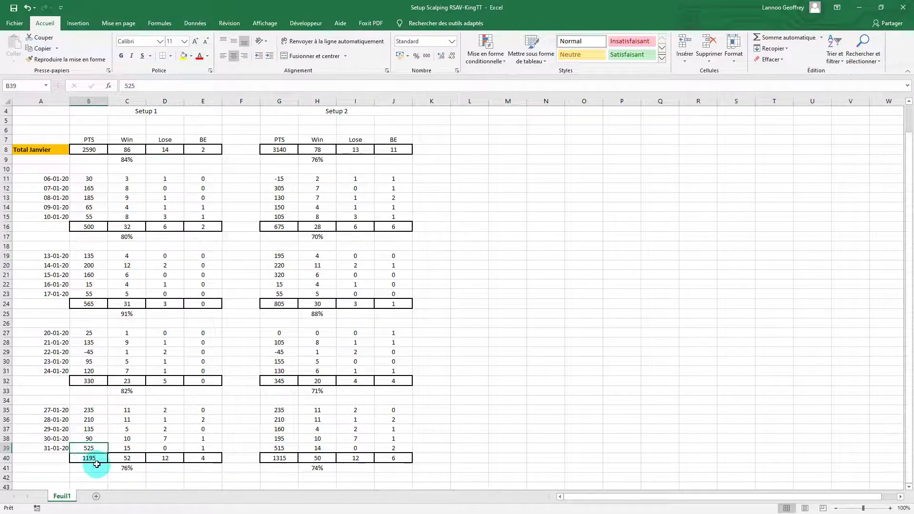
{"action": "left_click", "coordinate": [124, 447]}
{"action": "left_click", "coordinate": [198, 447]}
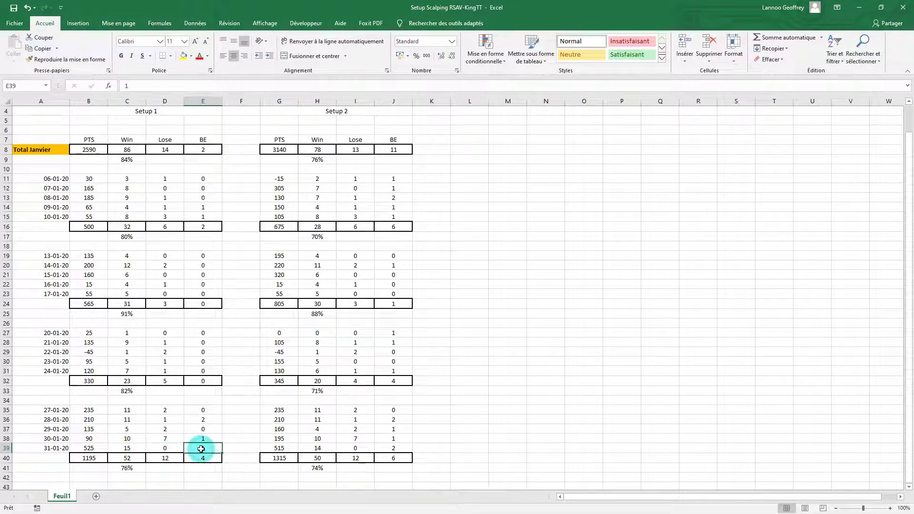
{"action": "left_click", "coordinate": [290, 447]}
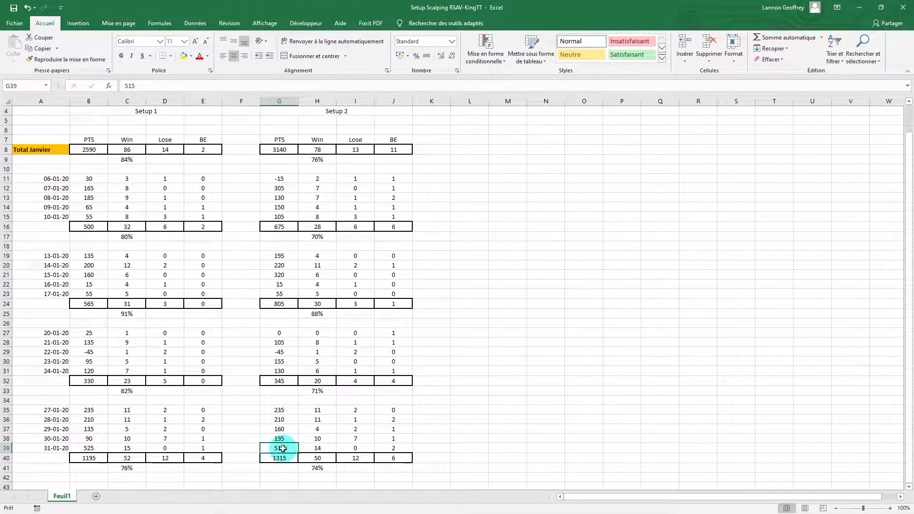
{"action": "left_click", "coordinate": [316, 450]}
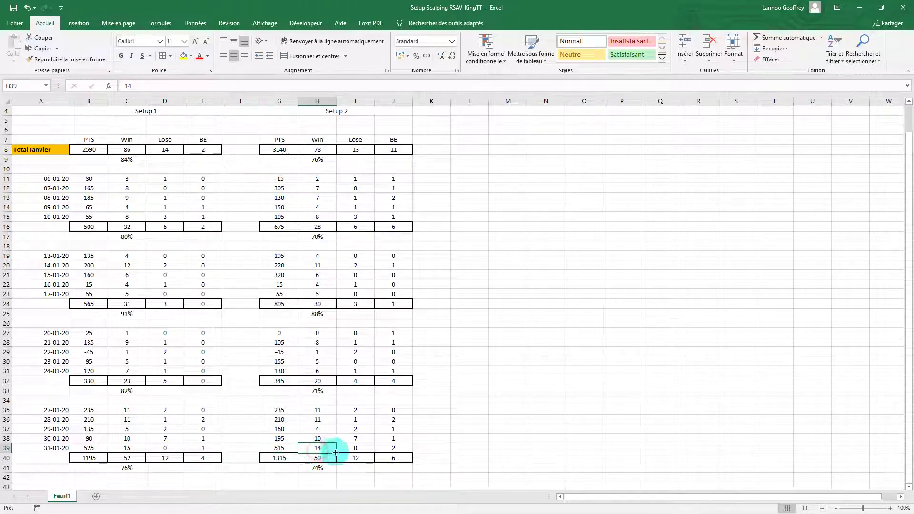
{"action": "left_click", "coordinate": [395, 447]}
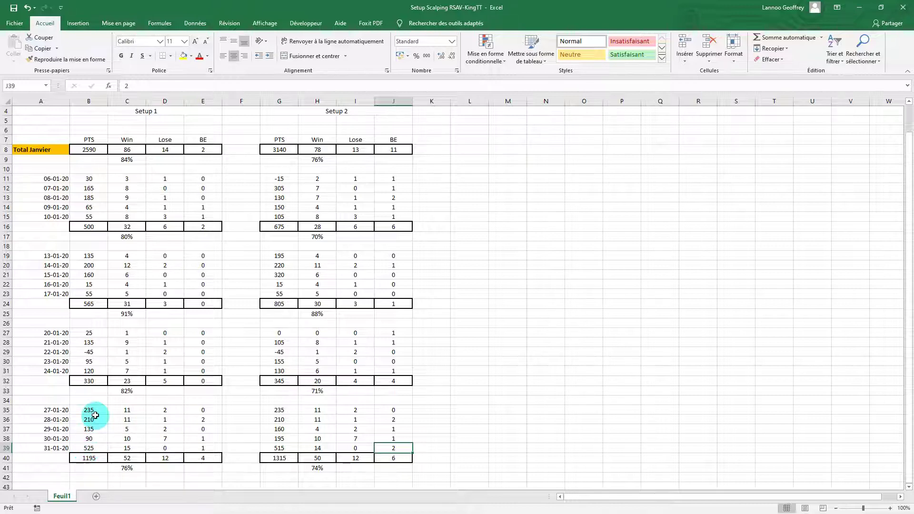
Review the points totals and win rates for 27-01-20 to 31-01-20 in both setups, along with the losses on 30-01-20.
{"action": "left_click", "coordinate": [90, 459]}
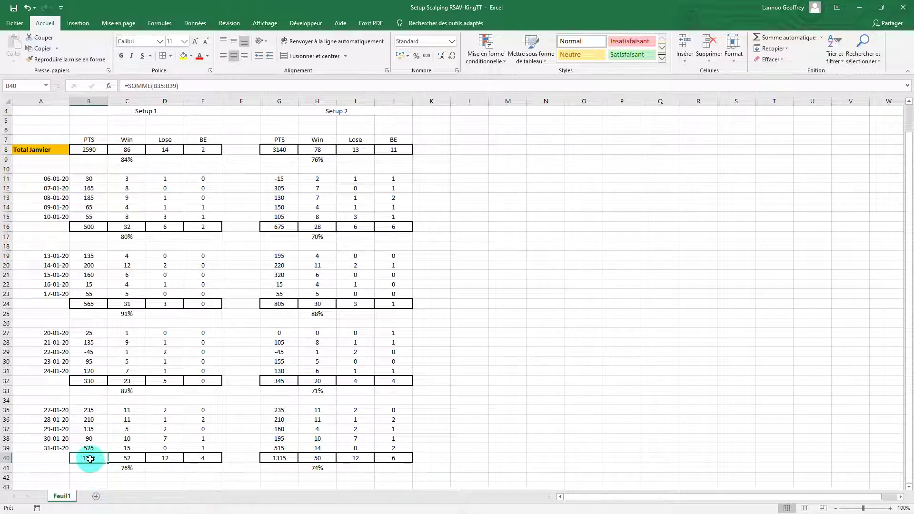
{"action": "left_click", "coordinate": [125, 467]}
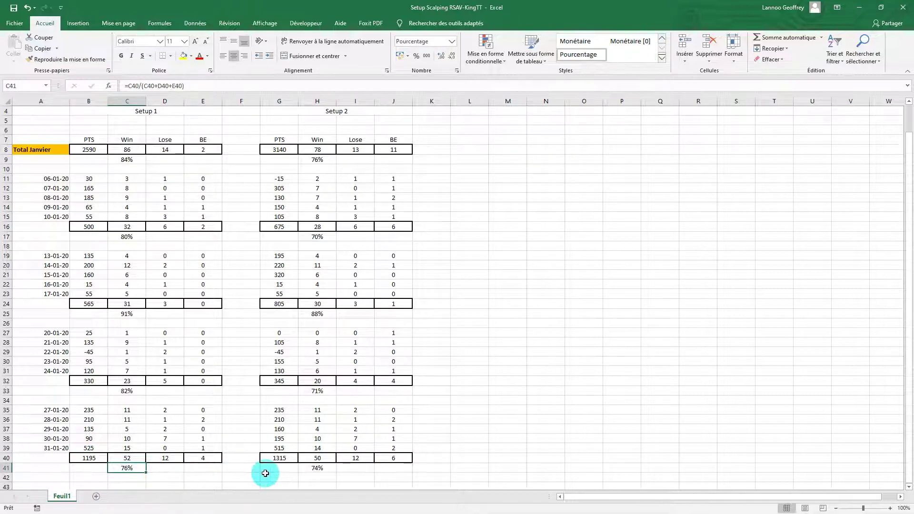
{"action": "left_click", "coordinate": [278, 461]}
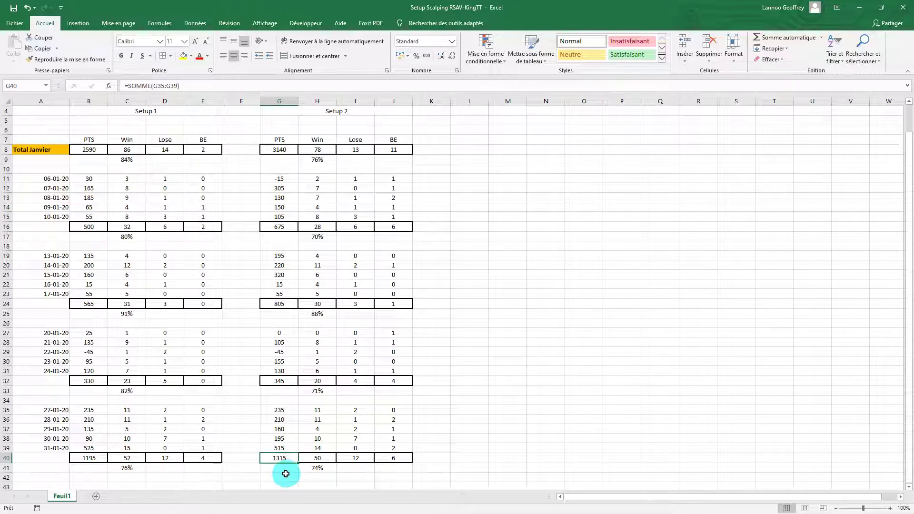
{"action": "left_click", "coordinate": [319, 469]}
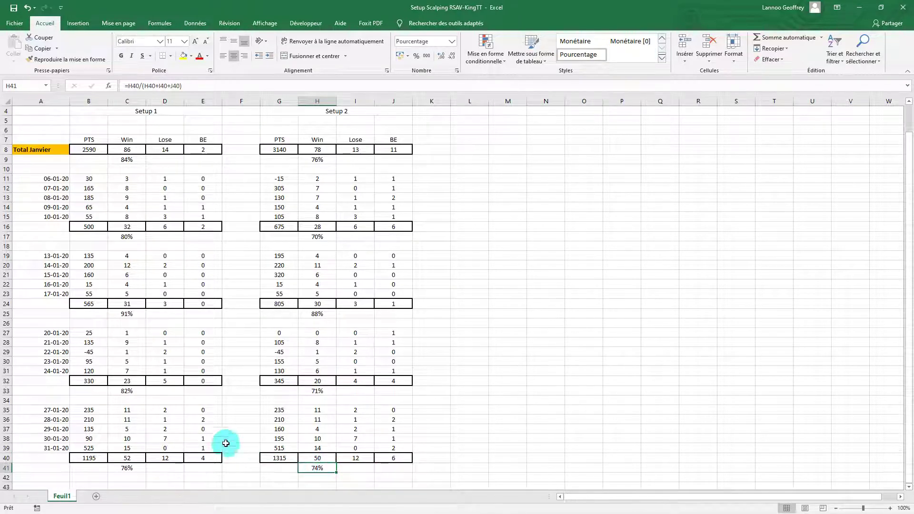
{"action": "left_click", "coordinate": [176, 439]}
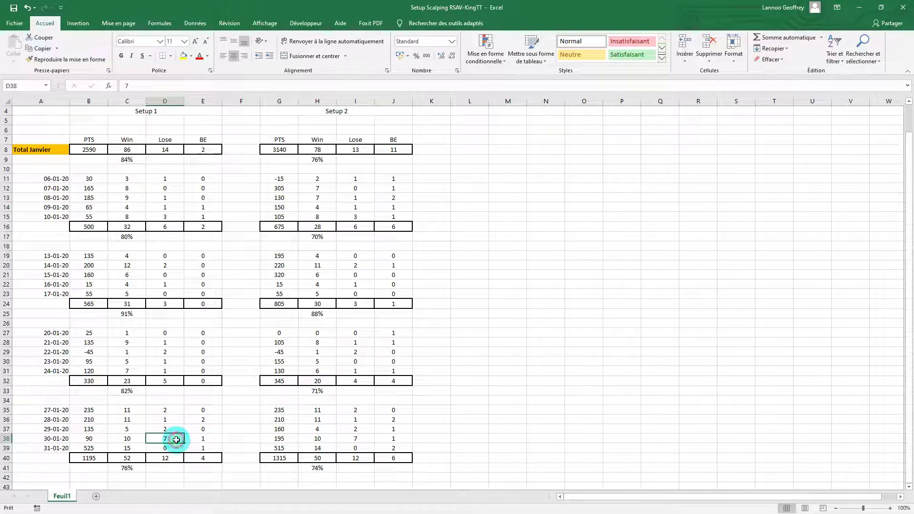
{"action": "left_click", "coordinate": [347, 441]}
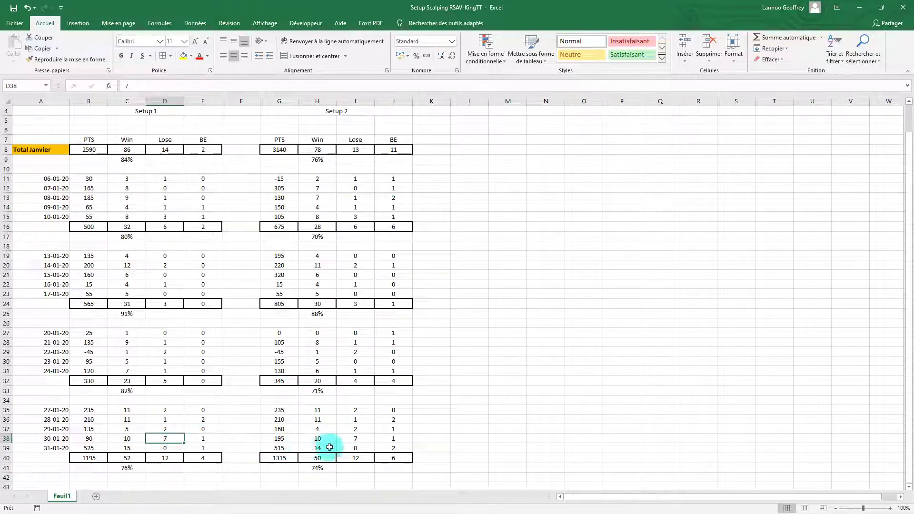
{"action": "left_click", "coordinate": [354, 438]}
{"action": "left_click", "coordinate": [172, 436]}
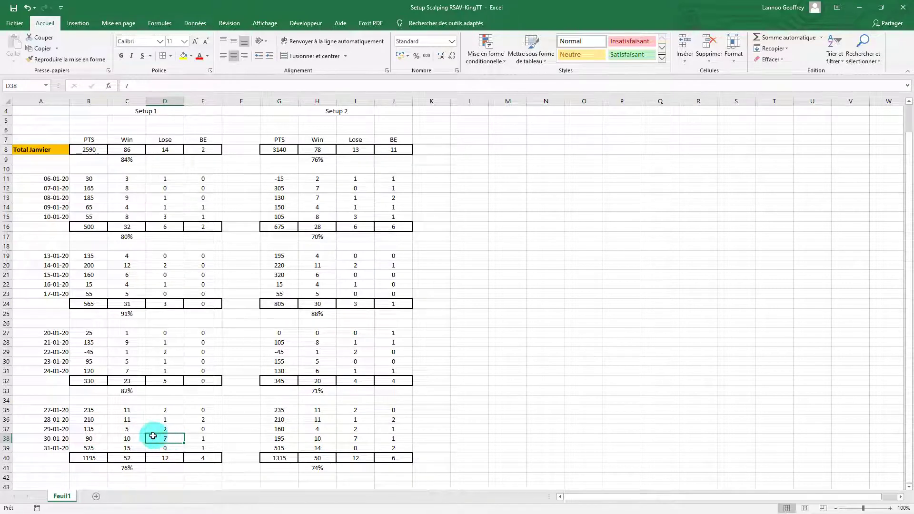
{"action": "left_click", "coordinate": [126, 468]}
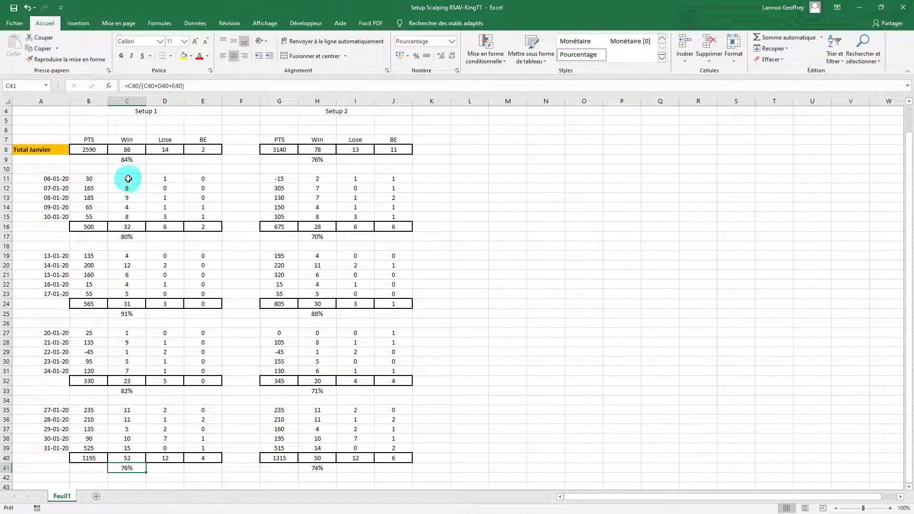
Compare the January total points and overall win rates of Setup 1 and Setup 2.
{"action": "left_click", "coordinate": [89, 149]}
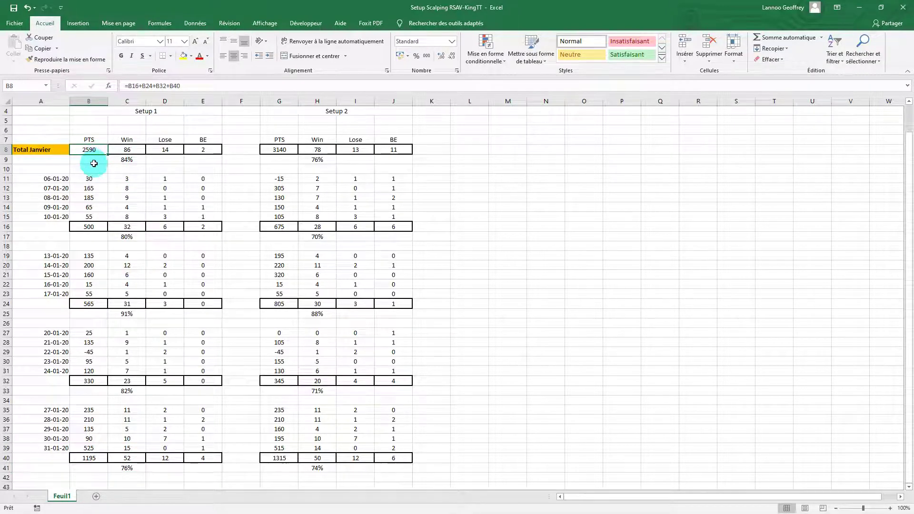
{"action": "left_click", "coordinate": [273, 149]}
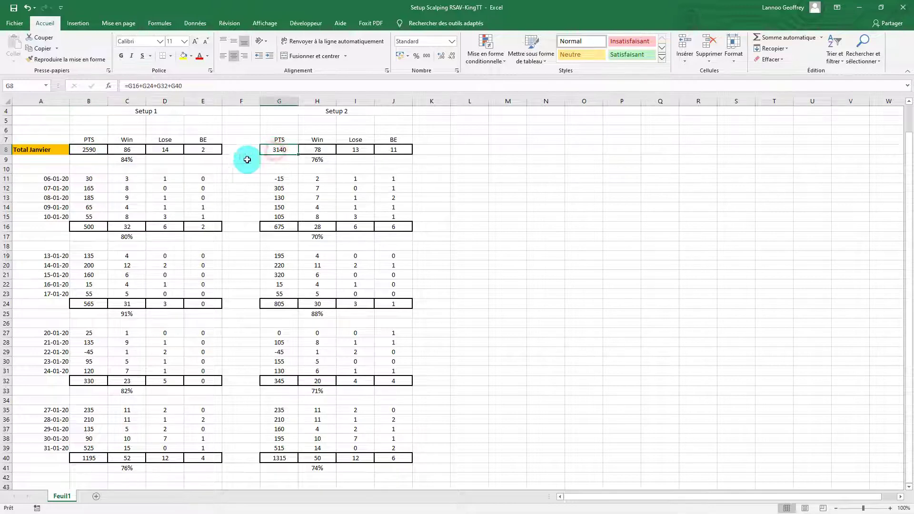
{"action": "left_click", "coordinate": [94, 149]}
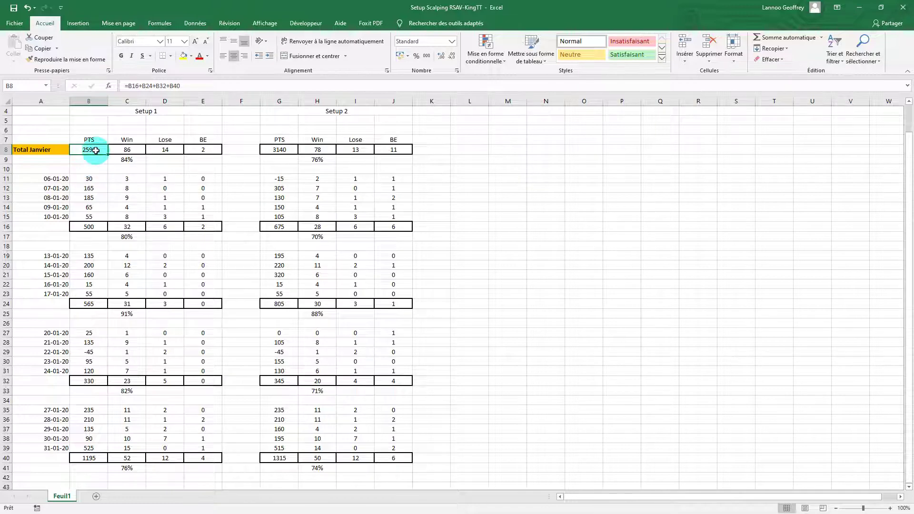
{"action": "left_click", "coordinate": [124, 159]}
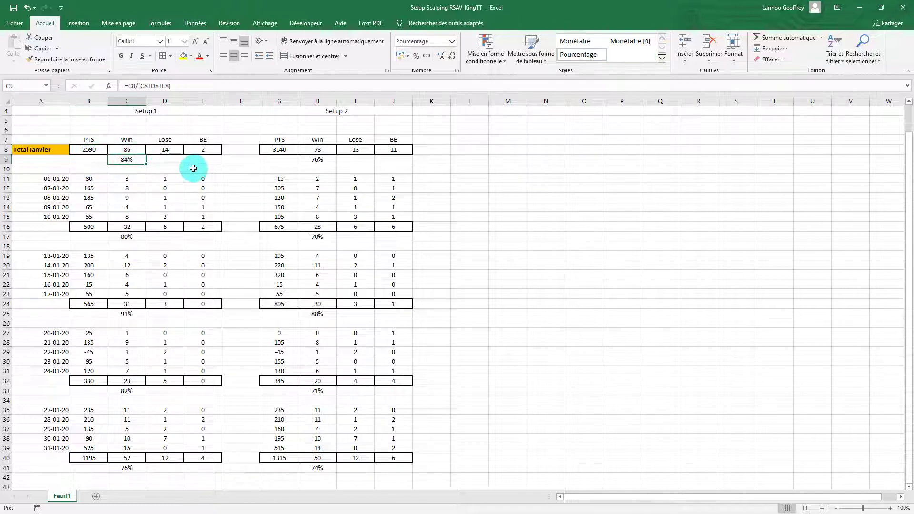
{"action": "left_click", "coordinate": [279, 149]}
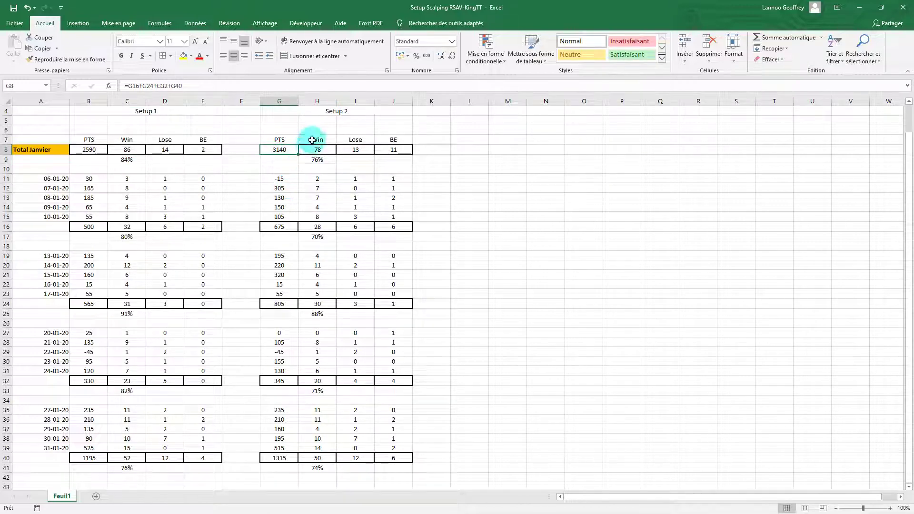
{"action": "left_click", "coordinate": [316, 163]}
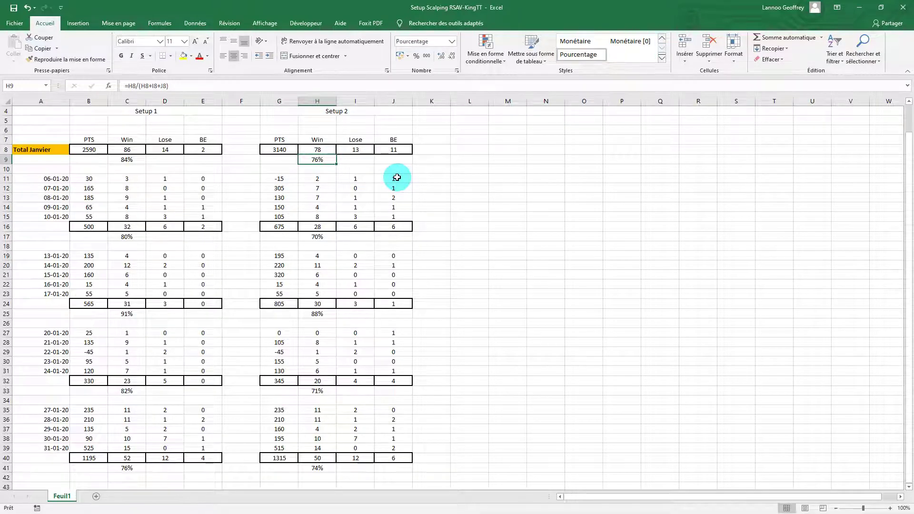
Check Setup 2's January points and win total formulas, and fill the points formula =G16+G24+G32+G40 across Win, Lose and BE (H8:J8).
{"action": "double_click", "coordinate": [287, 149]}
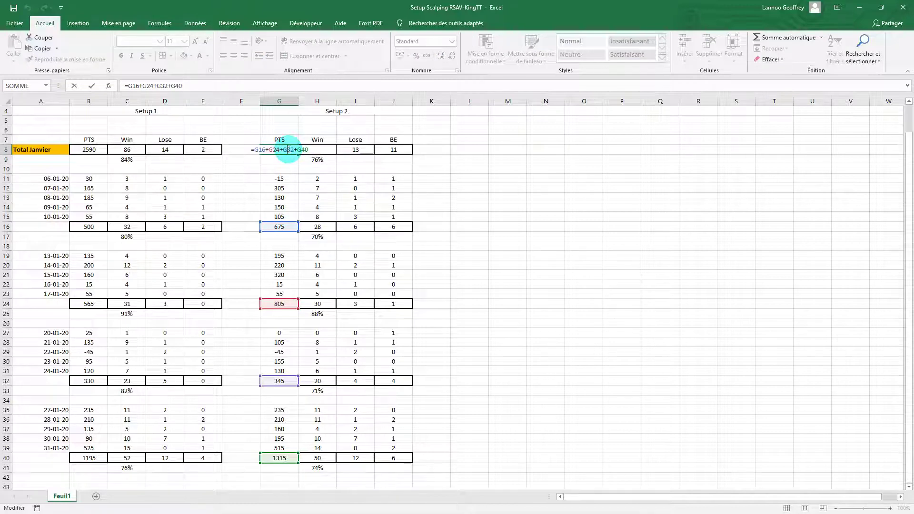
{"action": "key", "text": "Escape"}
{"action": "left_click", "coordinate": [309, 149]}
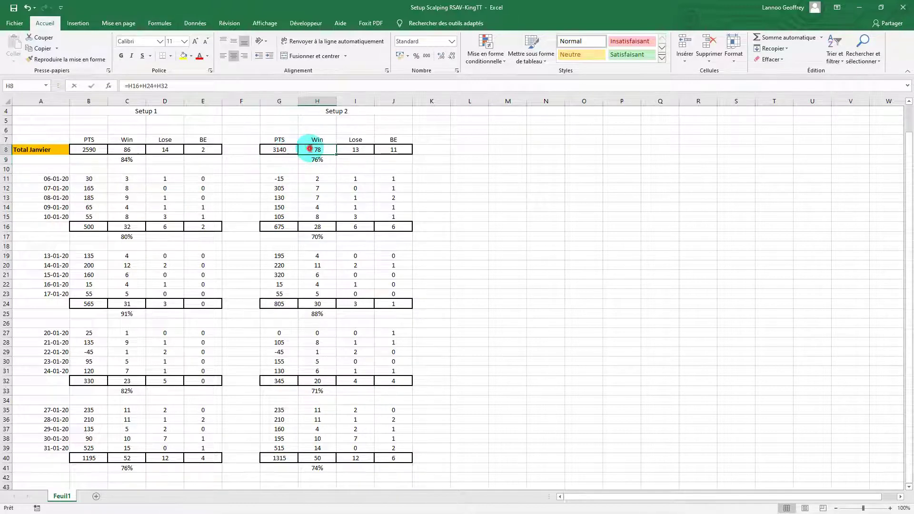
{"action": "double_click", "coordinate": [309, 149]}
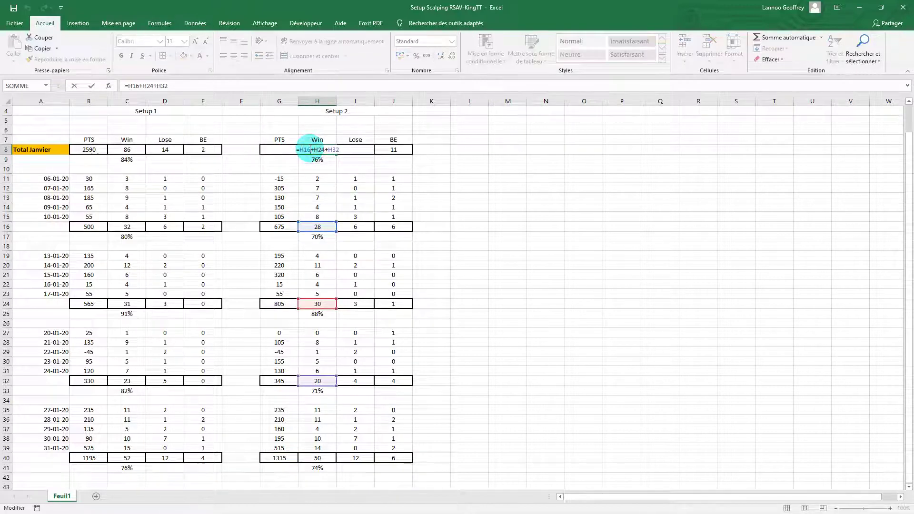
{"action": "left_click", "coordinate": [418, 169]}
{"action": "left_click", "coordinate": [286, 149]}
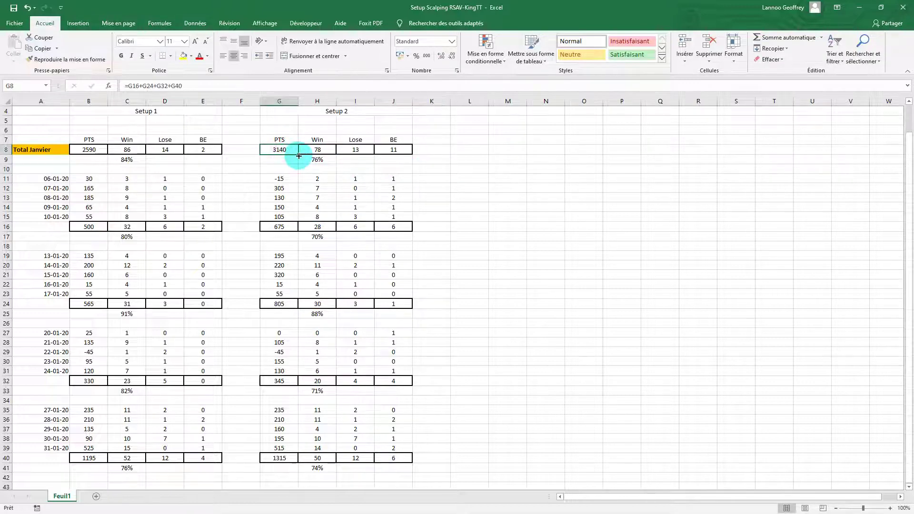
{"action": "left_click_drag", "start_coordinate": [298, 155], "coordinate": [409, 151]}
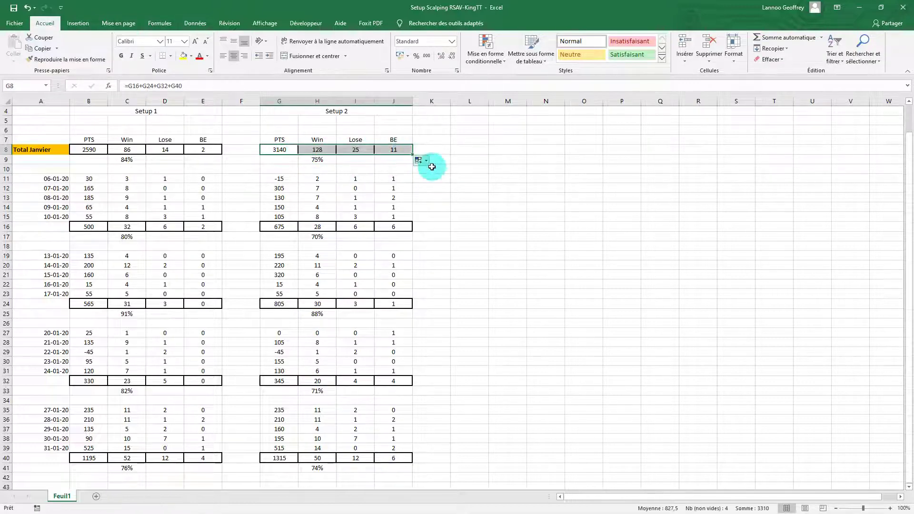
{"action": "left_click", "coordinate": [464, 191]}
Fill Setup 1's January points formula =B16+B24+B32+B40 across the Win, Lose and BE totals (C8:E8).
{"action": "left_click", "coordinate": [96, 148]}
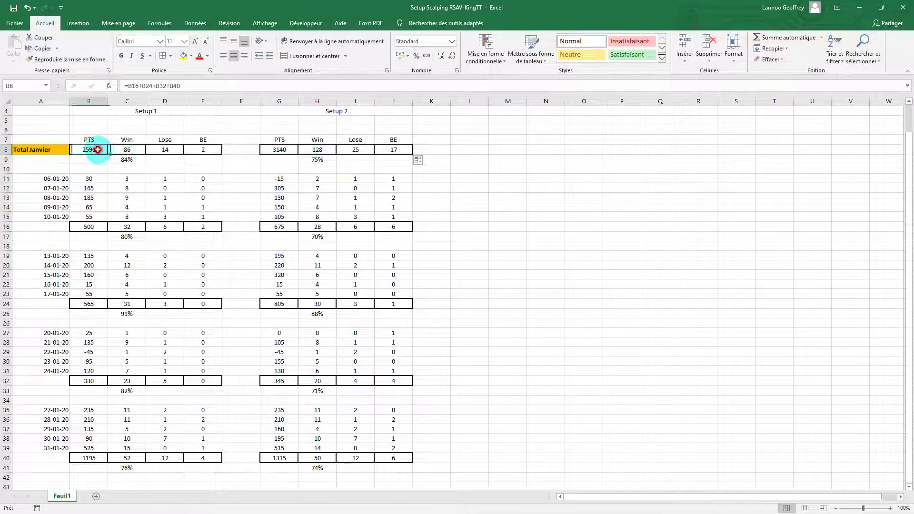
{"action": "left_click_drag", "start_coordinate": [108, 155], "coordinate": [218, 150]}
{"action": "left_click", "coordinate": [246, 194]}
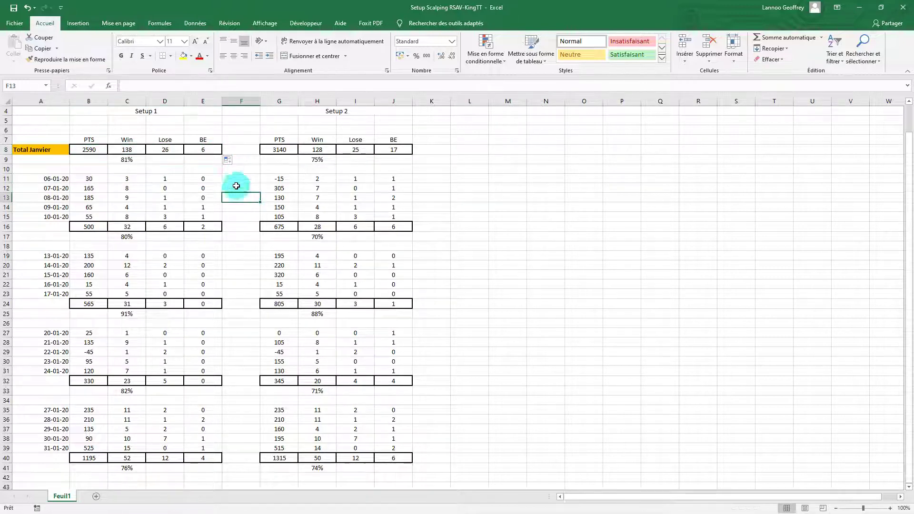
Review the recalculated January win rates for Setup 1 and Setup 2 in the total section.
{"action": "left_click", "coordinate": [128, 160]}
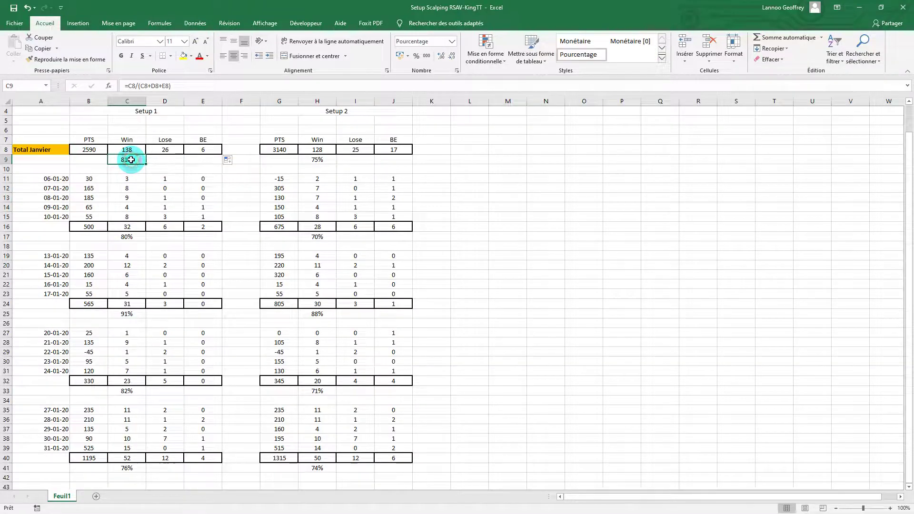
{"action": "left_click", "coordinate": [321, 160]}
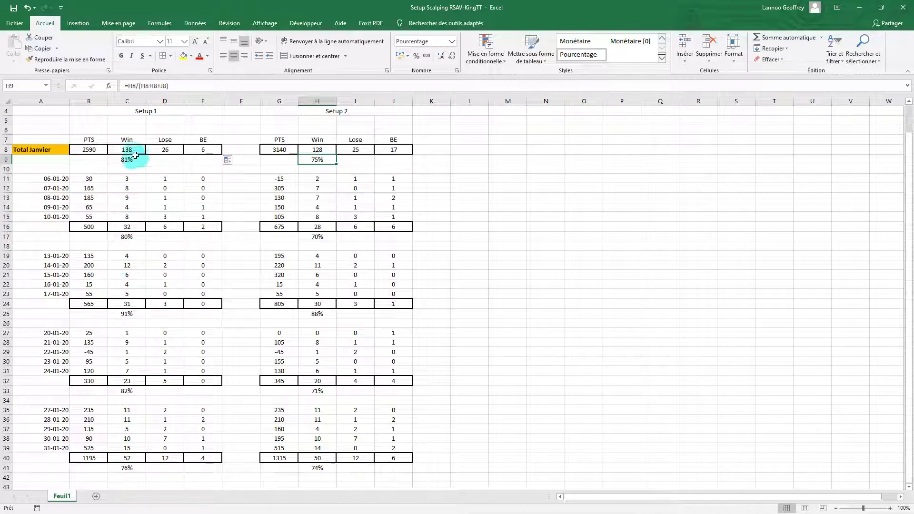
{"action": "left_click", "coordinate": [454, 160]}
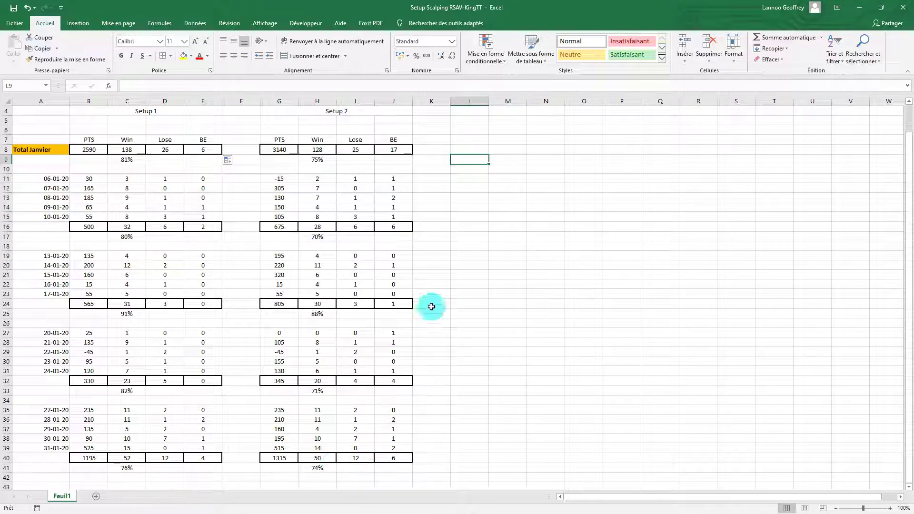
{"action": "left_click", "coordinate": [433, 150]}
{"action": "left_click", "coordinate": [469, 148]}
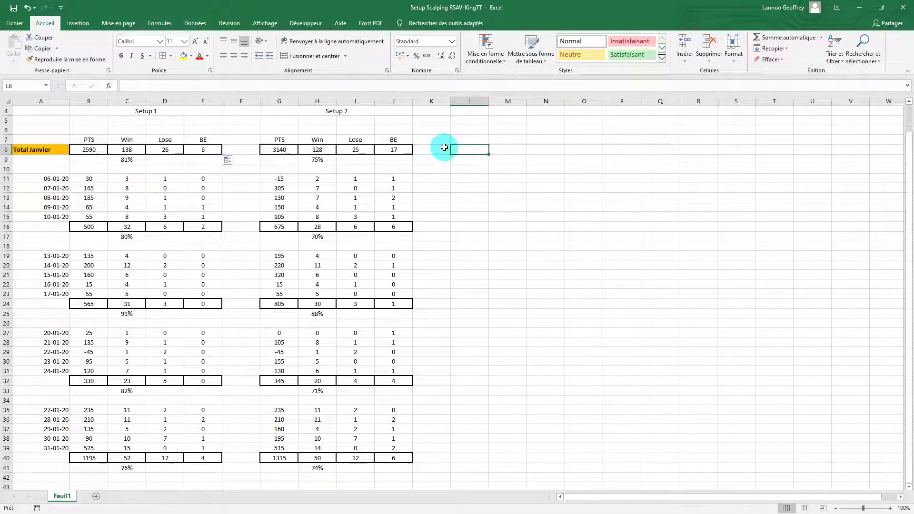